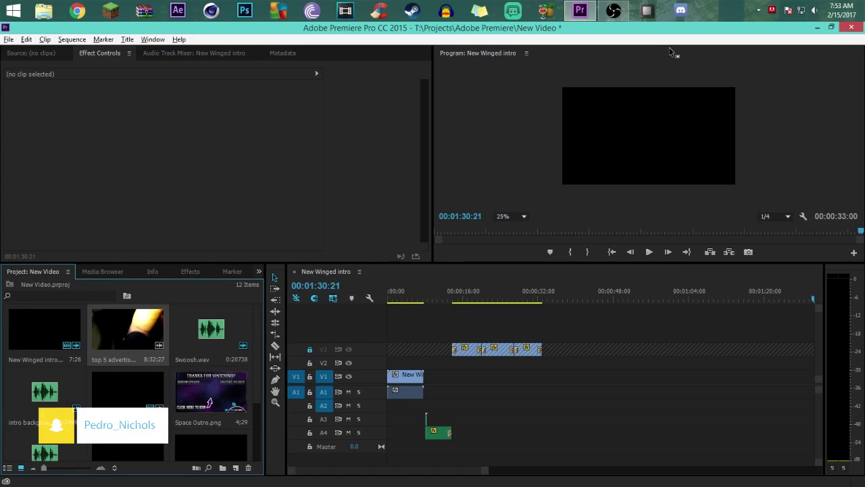
Step: Place top 5 advertisement tricks.mp4 on V1/A1 right after the intro clip
click(315, 157)
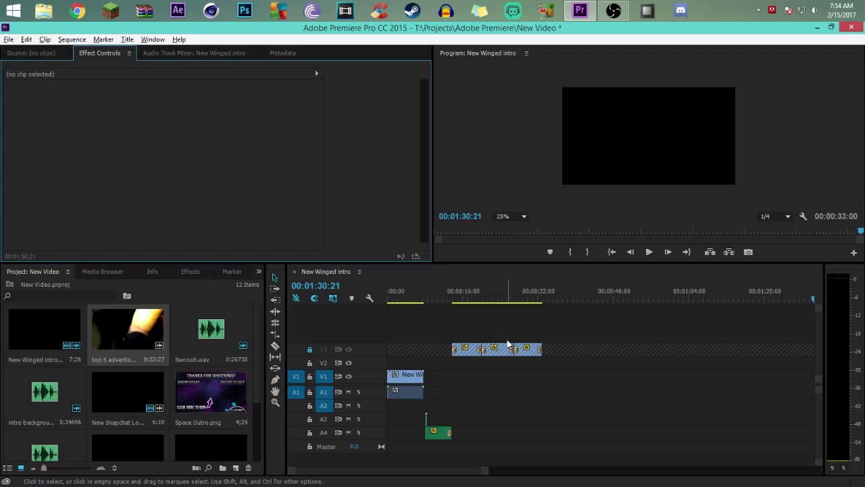
drag(136, 348, 436, 390)
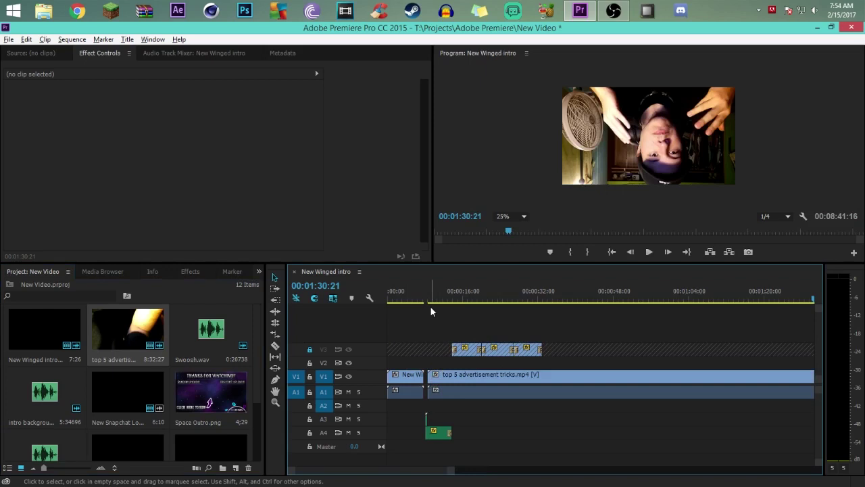
Step: Select the webcam clip and glance at its Motion settings in Effect Controls
click(464, 387)
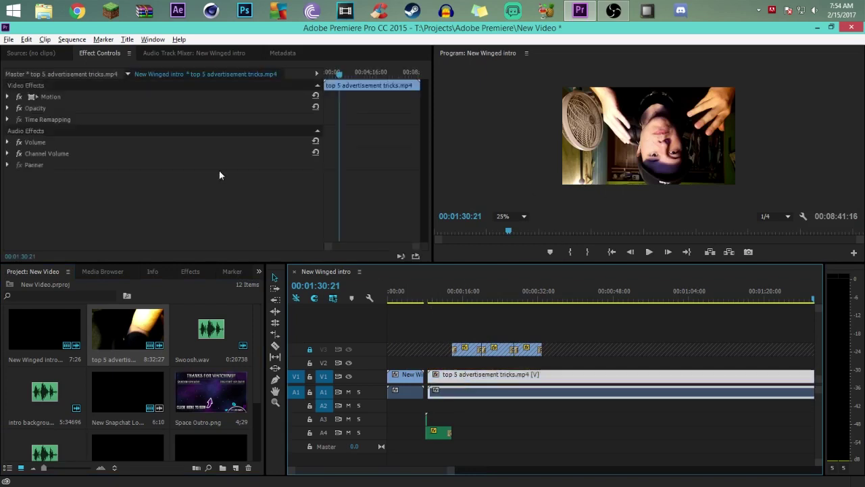
click(8, 97)
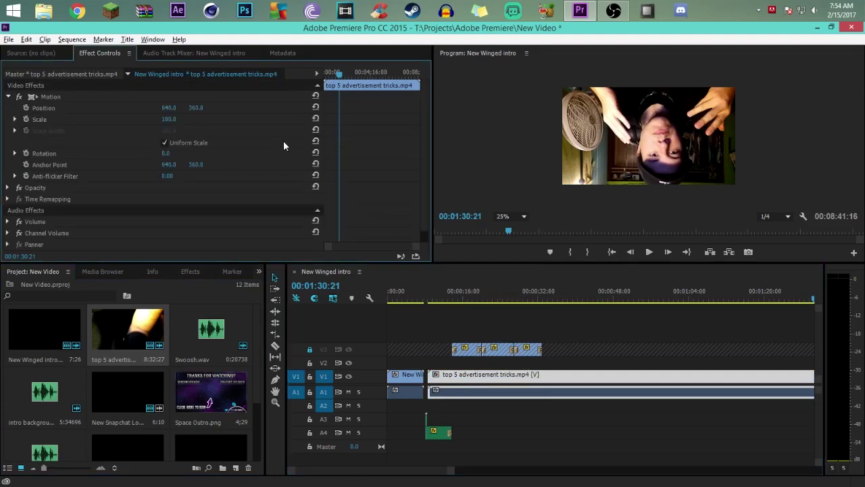
click(7, 98)
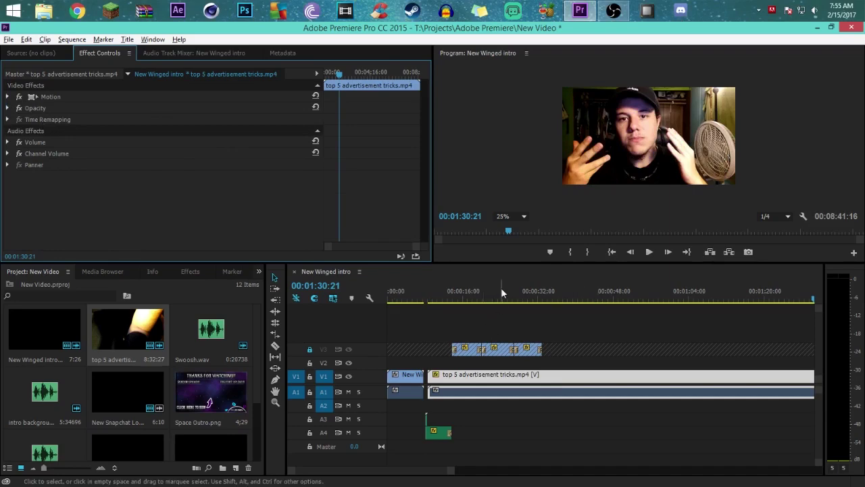
Step: Scrub the preview through the clip, settling just after 00:00:19:29
click(772, 292)
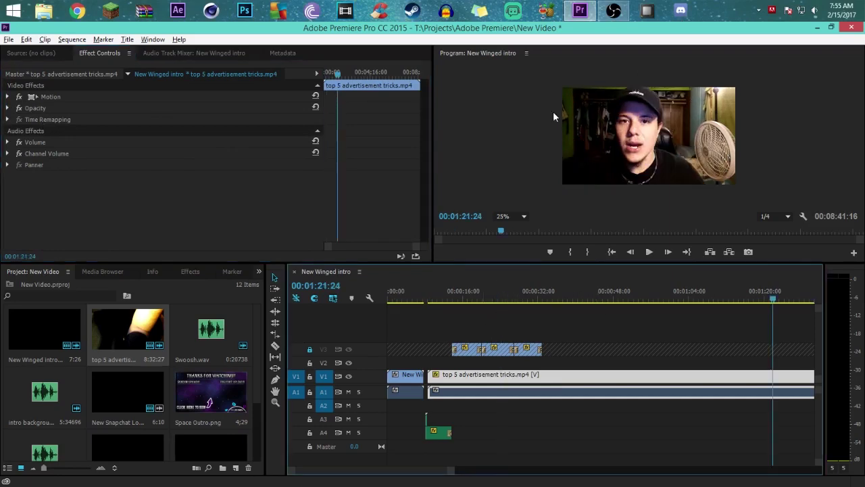
click(481, 293)
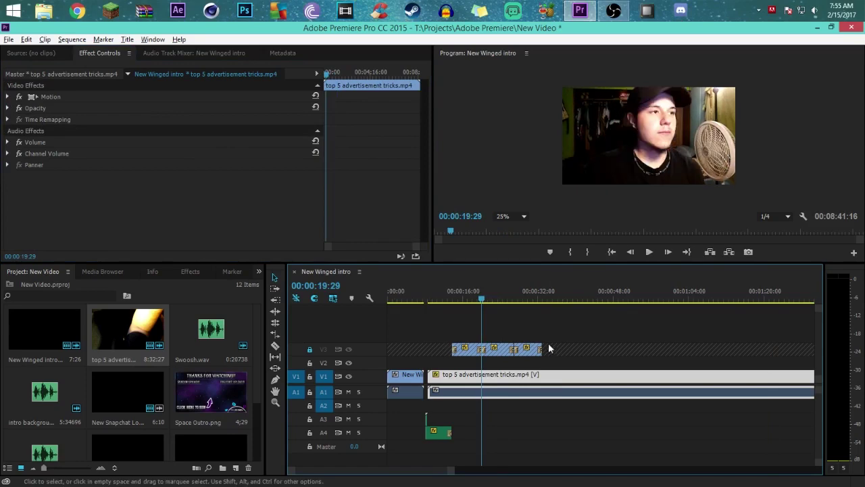
click(518, 297)
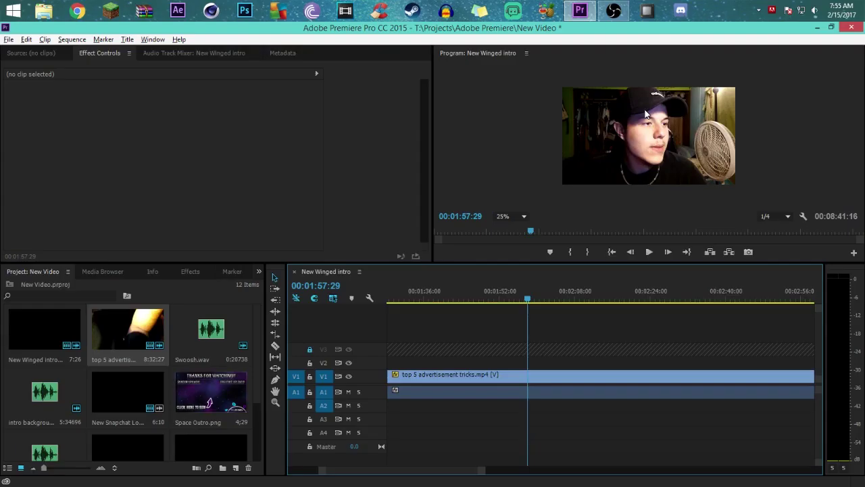
Step: Park the playhead on a frontal frame at 00:02:13:27 and show the Effects library
drag(601, 296, 605, 294)
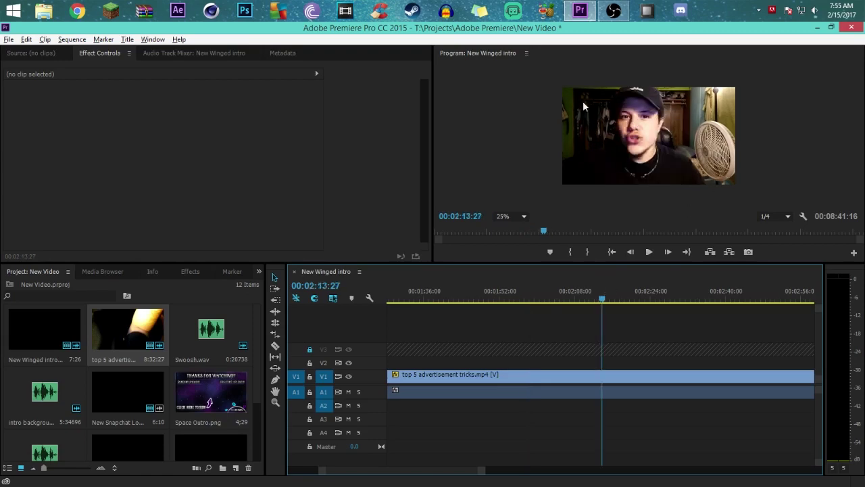
click(191, 272)
click(49, 286)
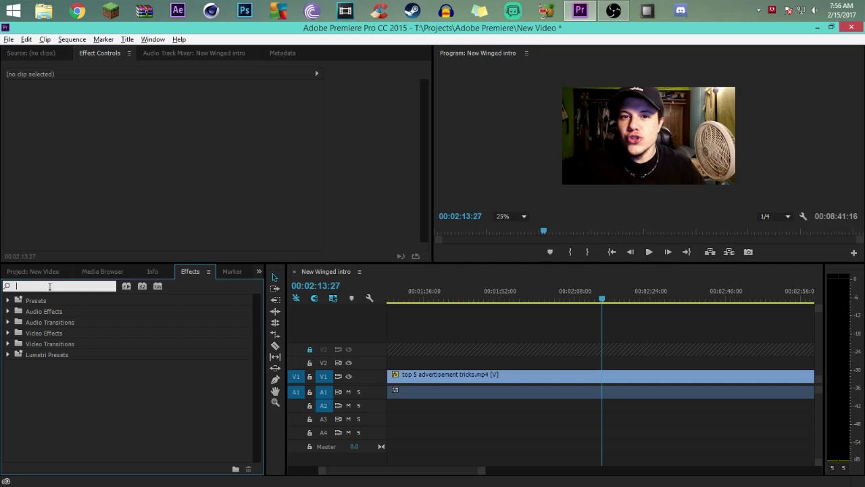
Step: Search the effects for 'gau' and apply Gaussian Blur to the webcam clip
click(49, 286)
text(gau)
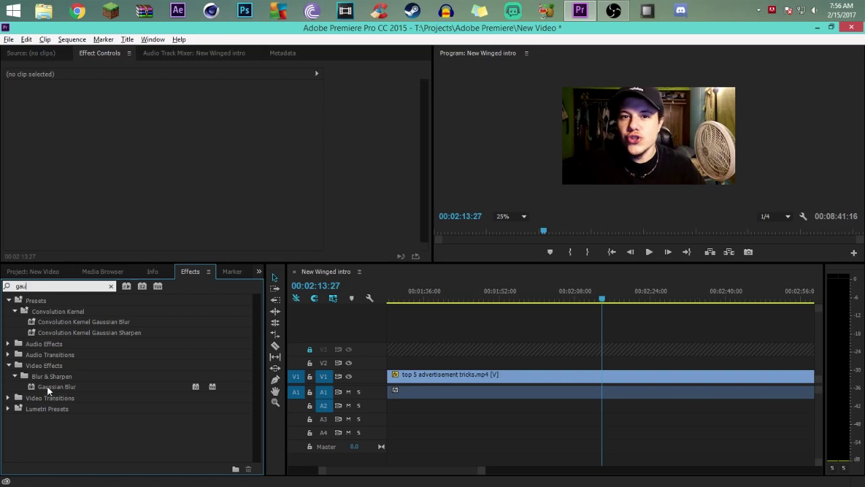
mouse_move(47, 386)
mouse_down()
mouse_move(427, 390)
mouse_move(469, 380)
mouse_up()
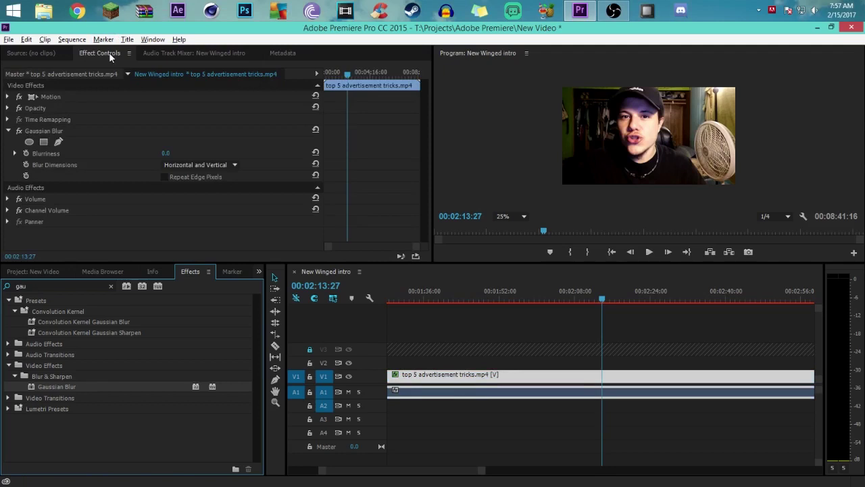
Step: Add a freehand pen mask, Mask (1), to the clip's Gaussian Blur
click(40, 57)
click(89, 54)
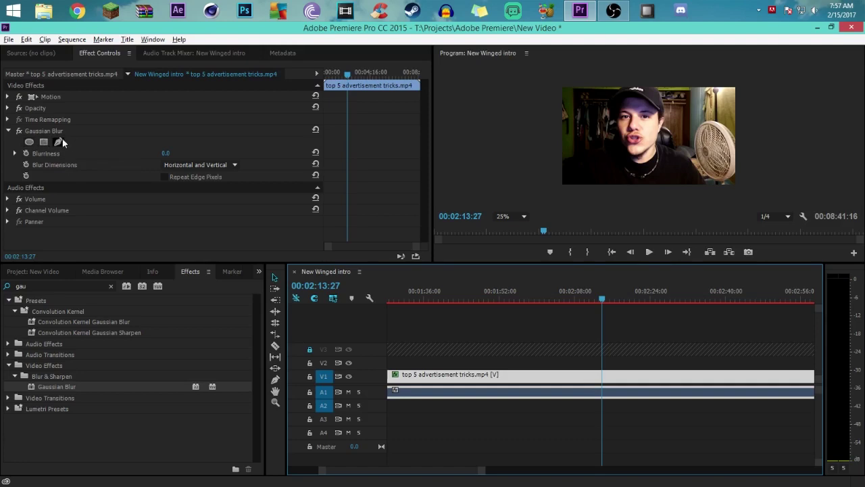
click(59, 139)
click(564, 94)
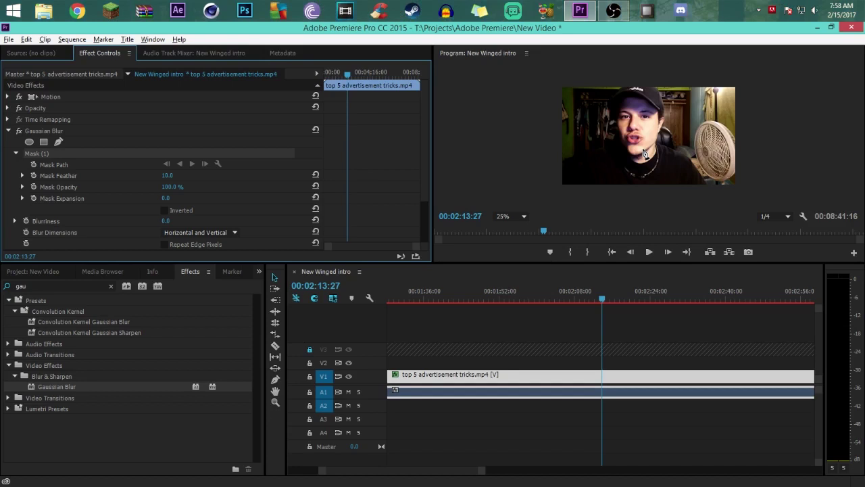
Step: Try a few mask points, undo them, and leave the monitor magnification unchanged
click(559, 169)
click(578, 142)
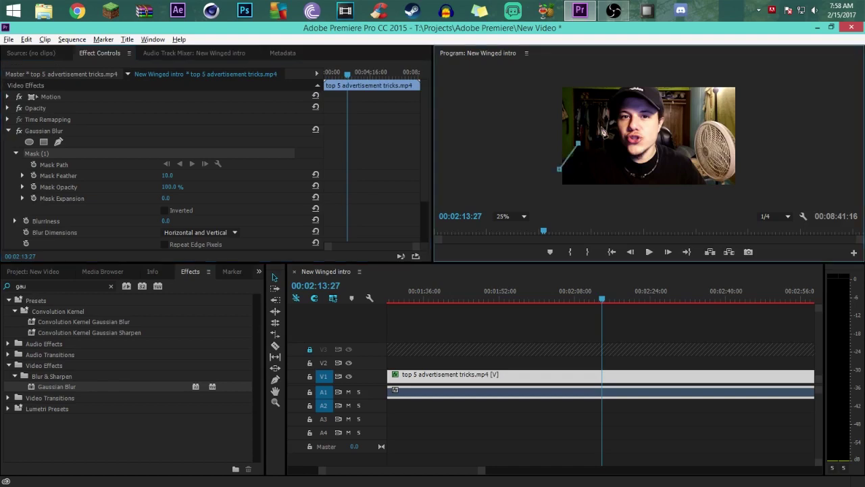
click(601, 125)
click(595, 96)
key(ctrl+z)
key(ctrl+z)
key(ctrl+z)
key(ctrl+z)
click(523, 216)
click(517, 230)
Step: Trace the mask from below the left shoulder up past the ear to the cap's edge
click(560, 184)
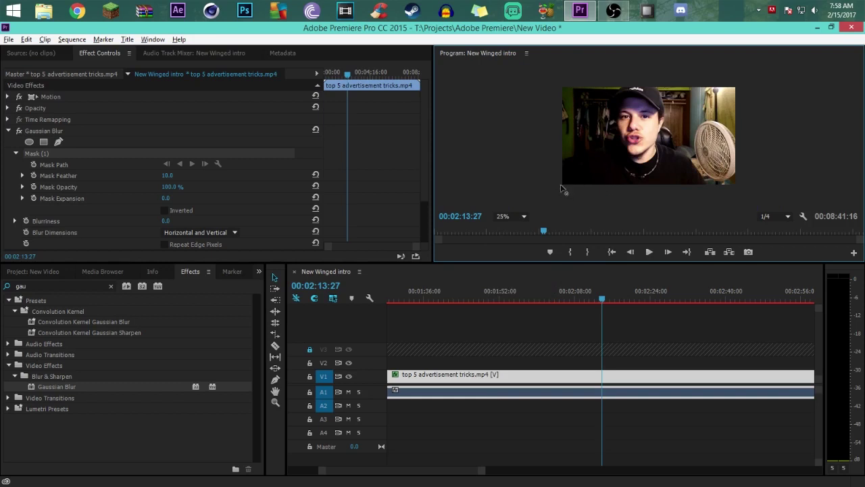
click(589, 153)
click(607, 149)
click(618, 131)
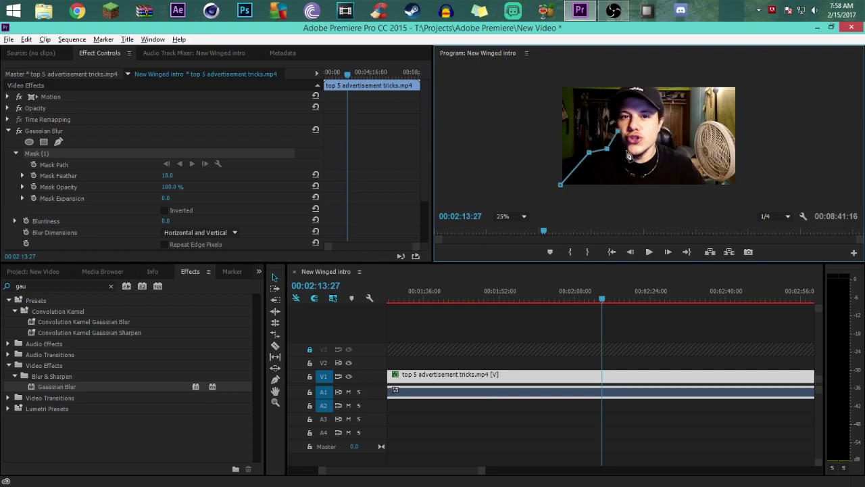
click(615, 112)
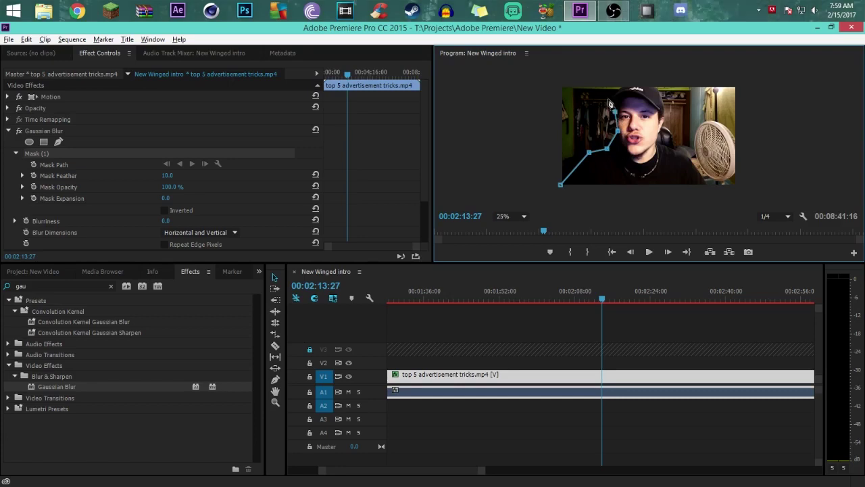
click(610, 99)
click(629, 84)
Step: Continue the mask over the cap, down the right side, along the bottom, and close it
click(647, 80)
click(663, 109)
click(667, 128)
click(674, 139)
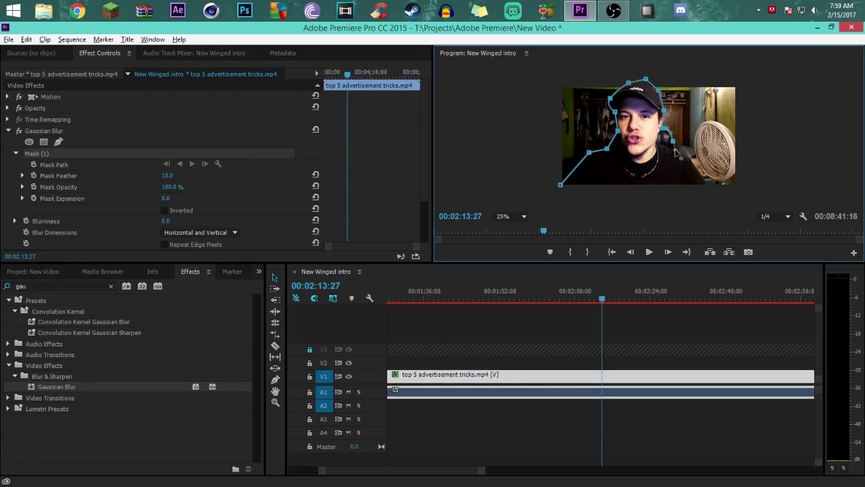
click(690, 159)
drag(708, 188, 657, 194)
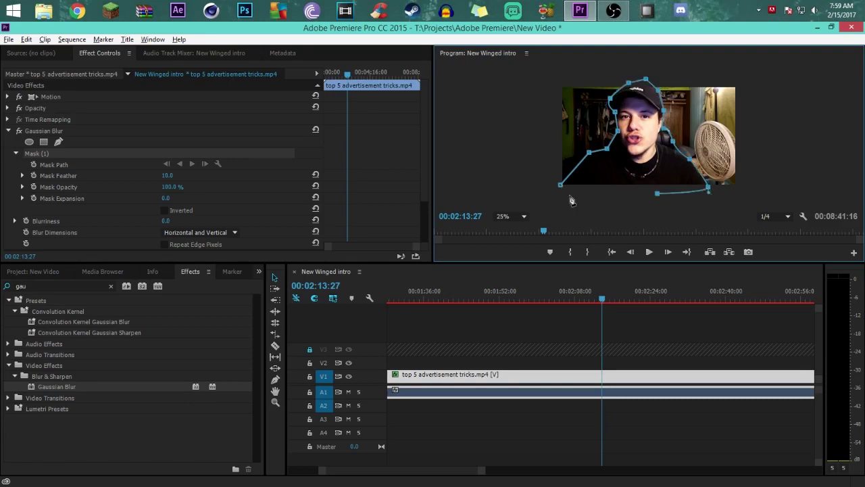
click(569, 195)
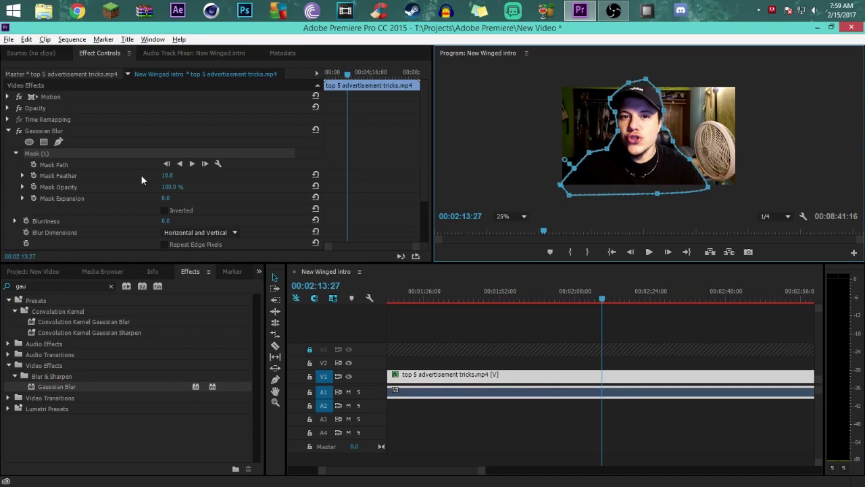
Step: Set Mask Feather to 150.0 and invert the mask so the background blurs
click(162, 176)
click(164, 176)
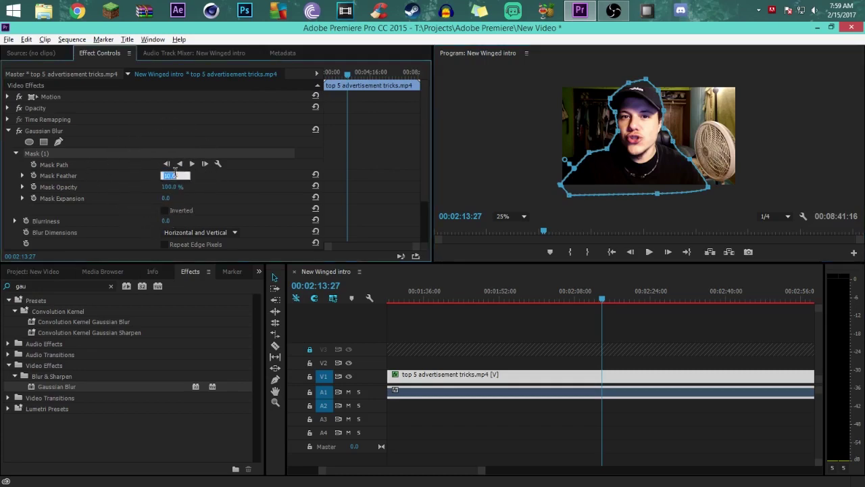
text(150)
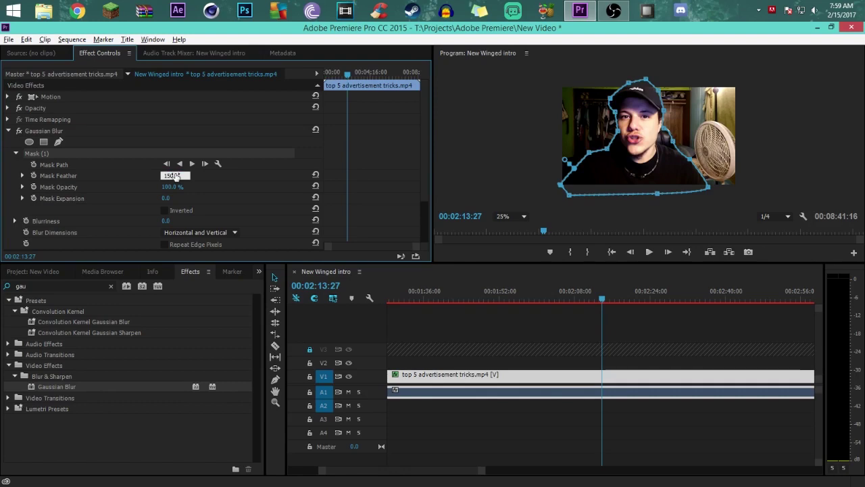
key(Return)
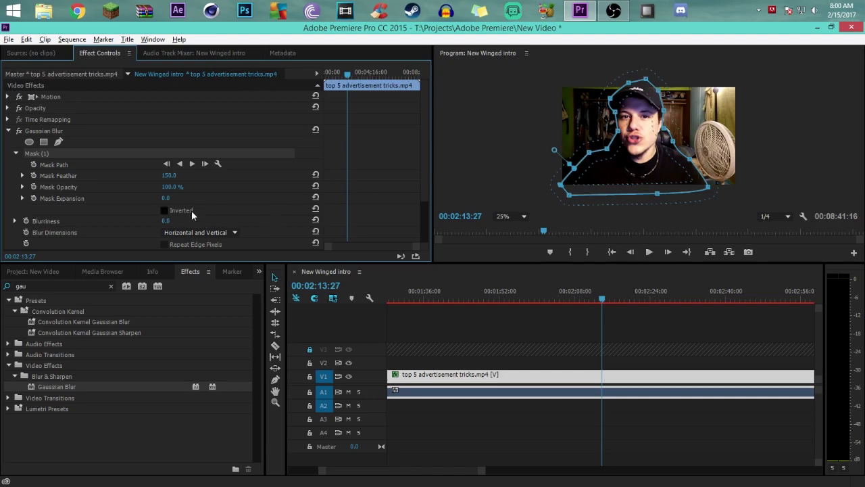
click(165, 211)
Step: Set Gaussian Blur's Blurriness to 15.0
click(167, 221)
text(15)
key(Return)
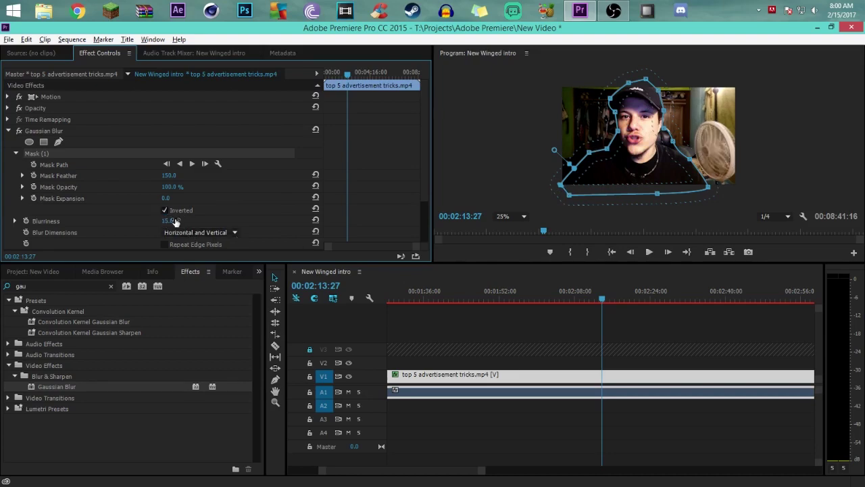
Step: Preview without the mask outline, reselect the clip, and switch the blur off to compare
click(678, 337)
click(538, 388)
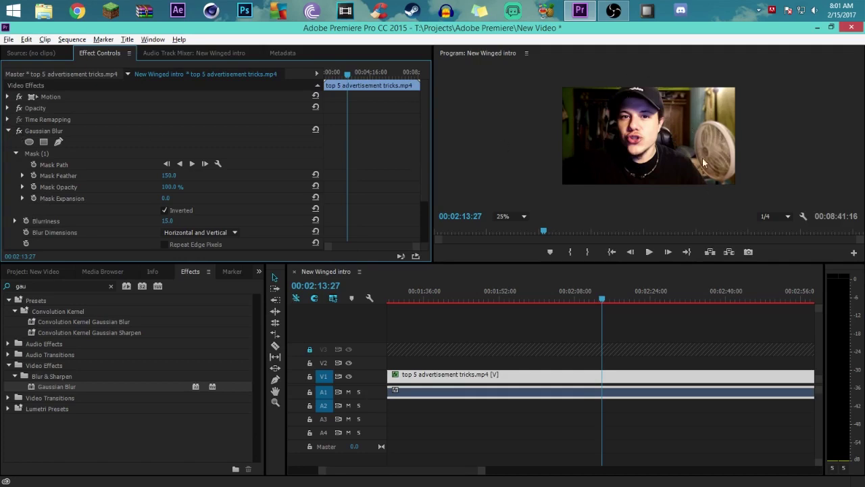
click(20, 131)
Step: Turn Gaussian Blur back on and return to the Project panel's media bin
click(20, 131)
key(shift+1)
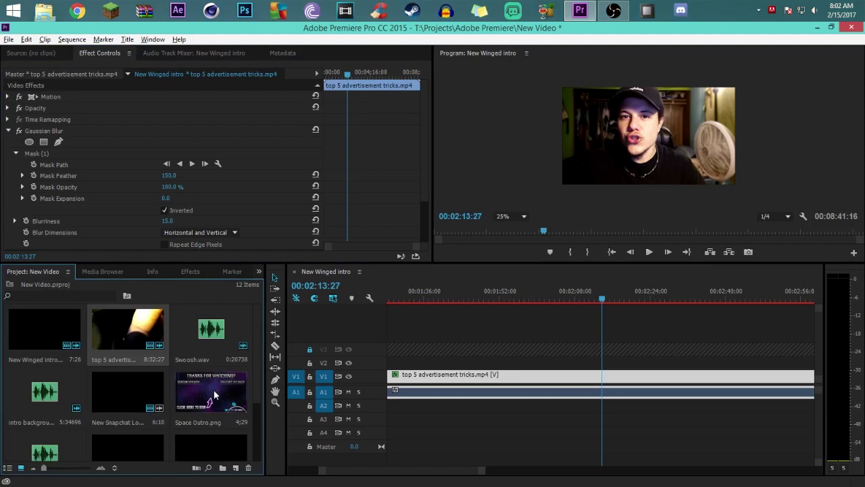